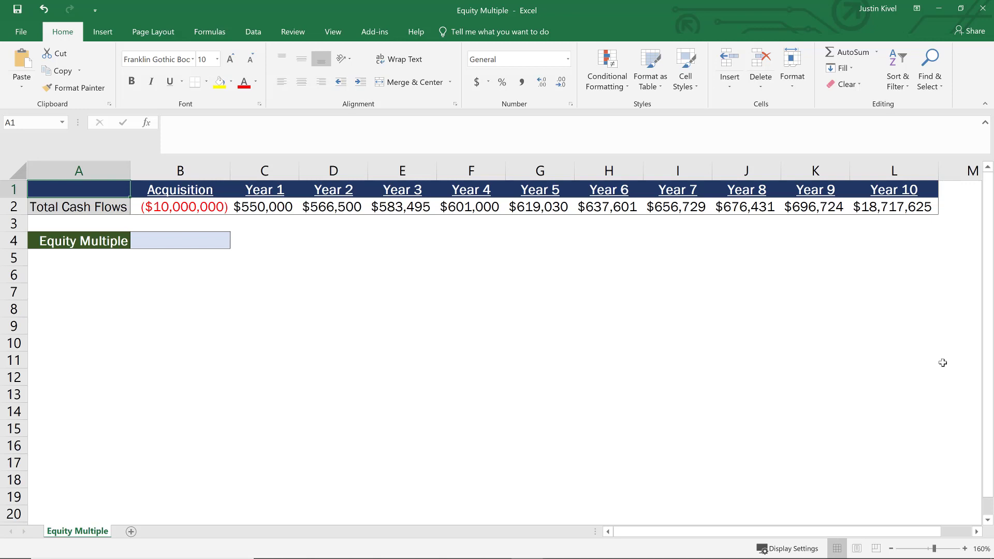
- Review the acquisition and yearly cash flows in row 2, ending on the Equity Multiple cell B4
key(Down)
key(Right)
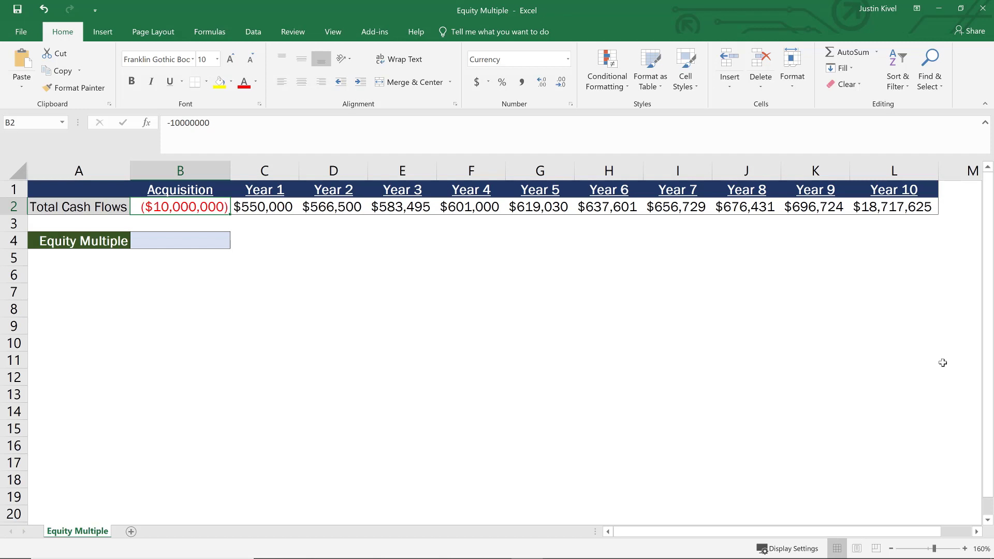
key(Right)
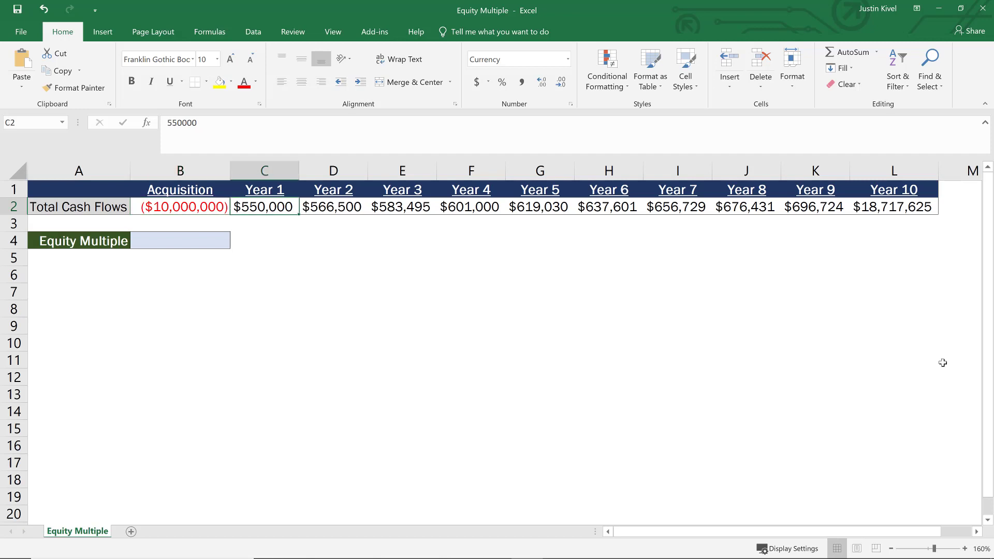
key(Right)
key(Right)
key(Right)
key(Right)
key(Right)
key(Right)
key(Right)
key(Right)
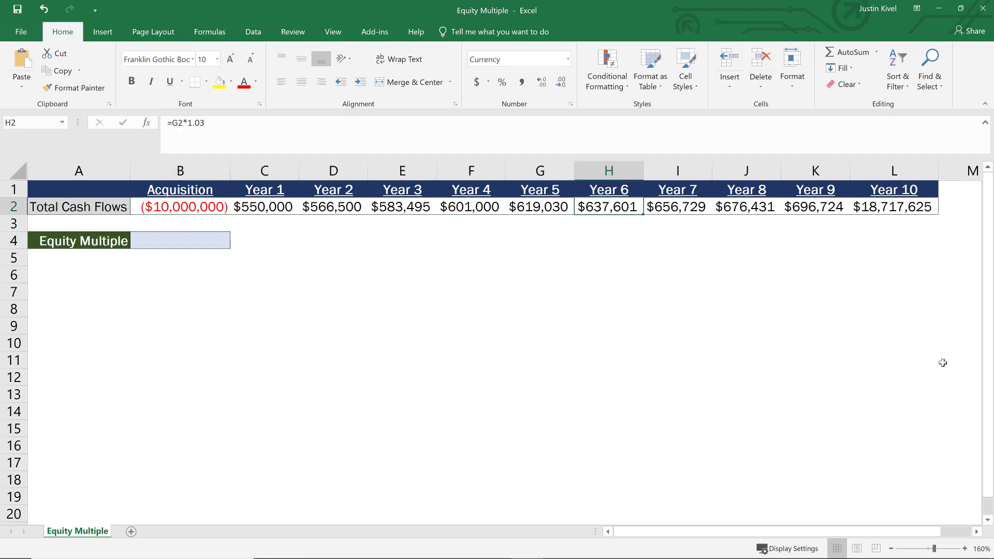
key(Right)
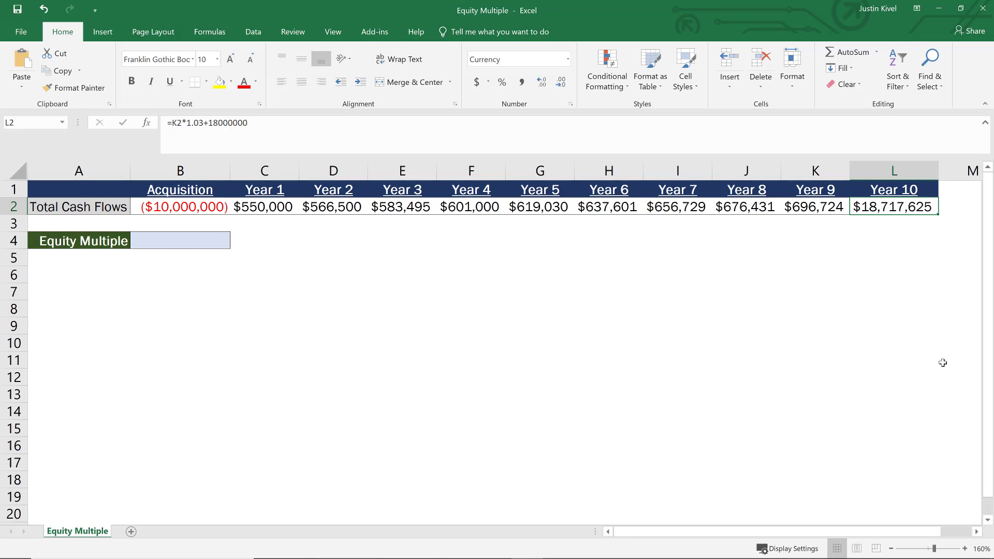
key(Down)
key(Down)
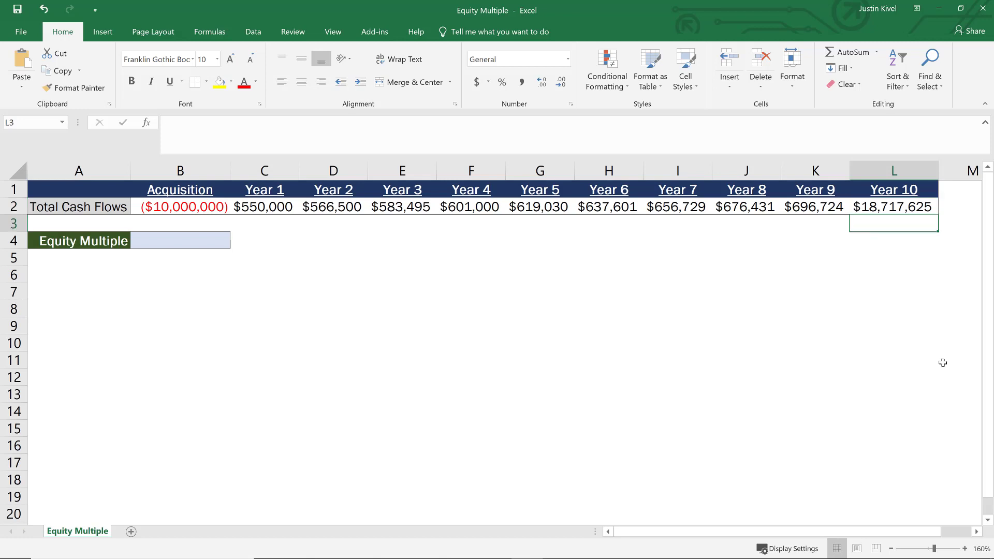
key(Left)
key(Left)
key(Left)
key(Left)
key(Left)
key(Left)
key(Left)
key(Left)
key(Left)
key(Left)
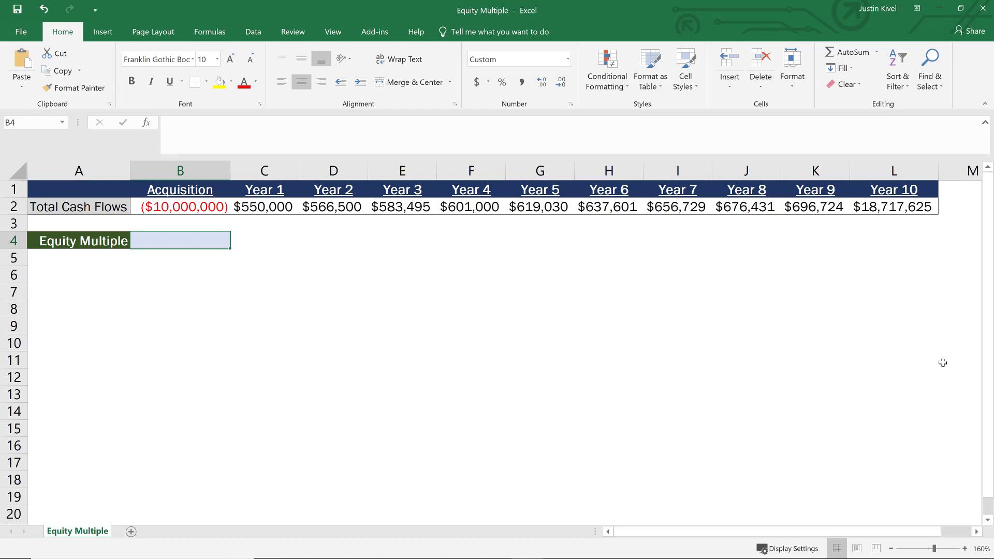
- Enter =SUMIF(B2:L2,">"&0,B2:L2) in B4 to total only the positive cash flows
text(=SUMIF)
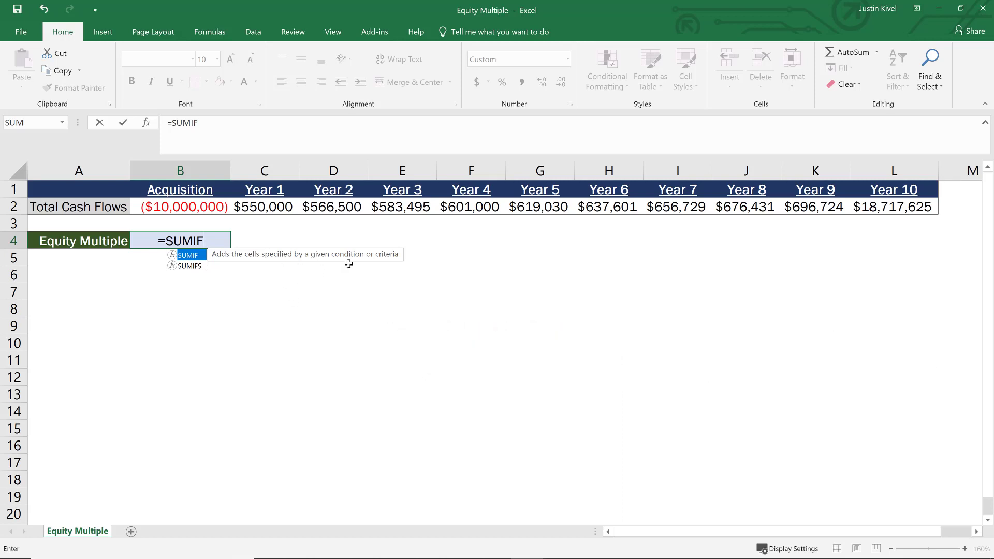
text(()
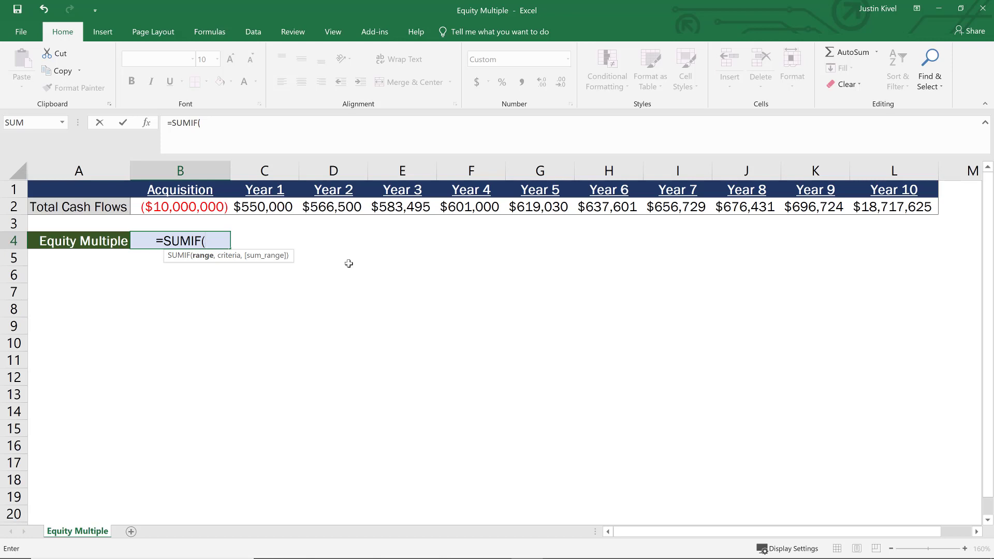
key(Up)
key(Up)
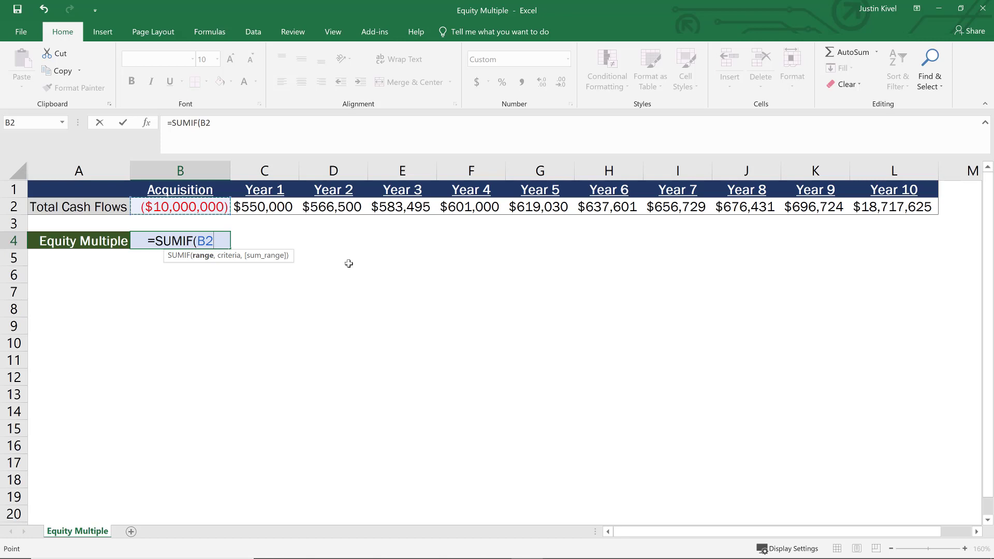
key(ctrl+shift+Right)
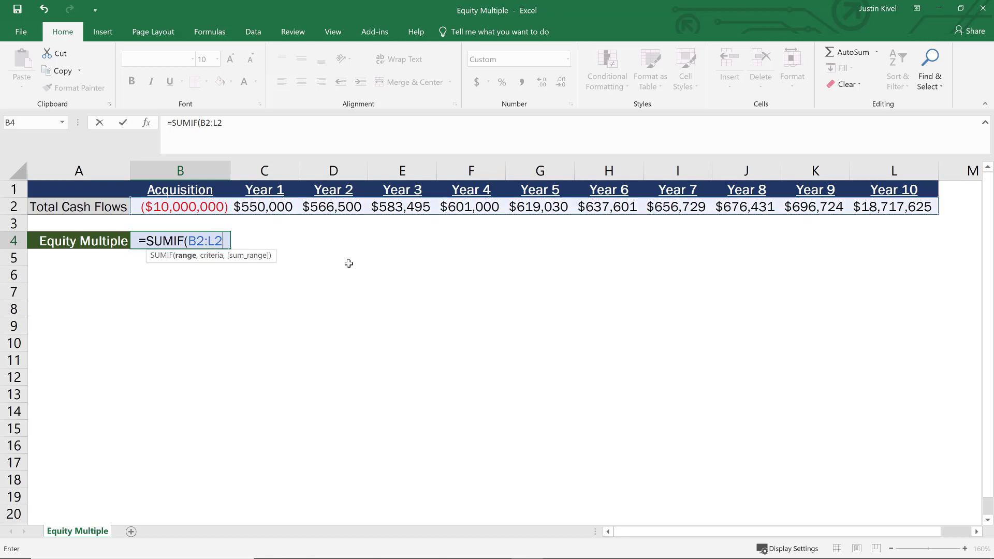
text(,)
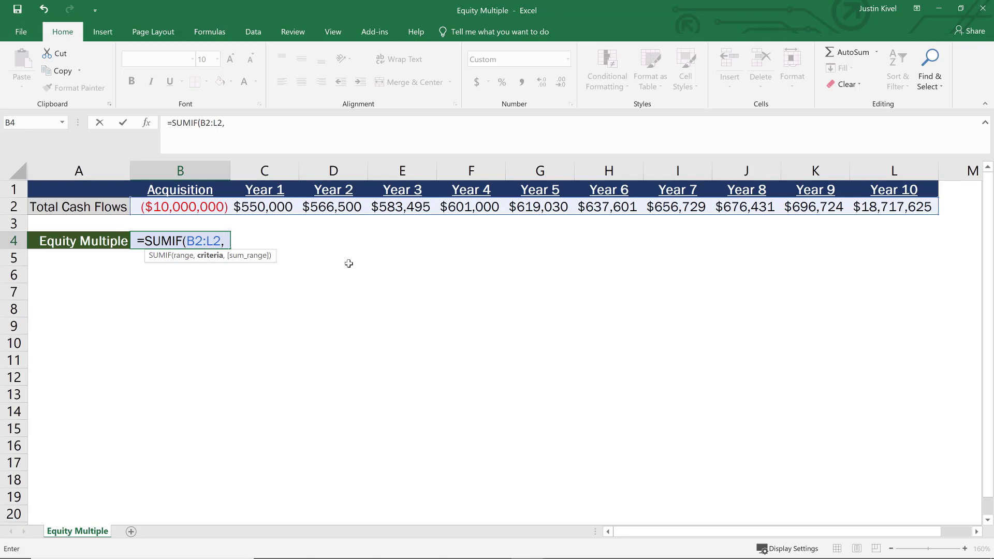
text(")
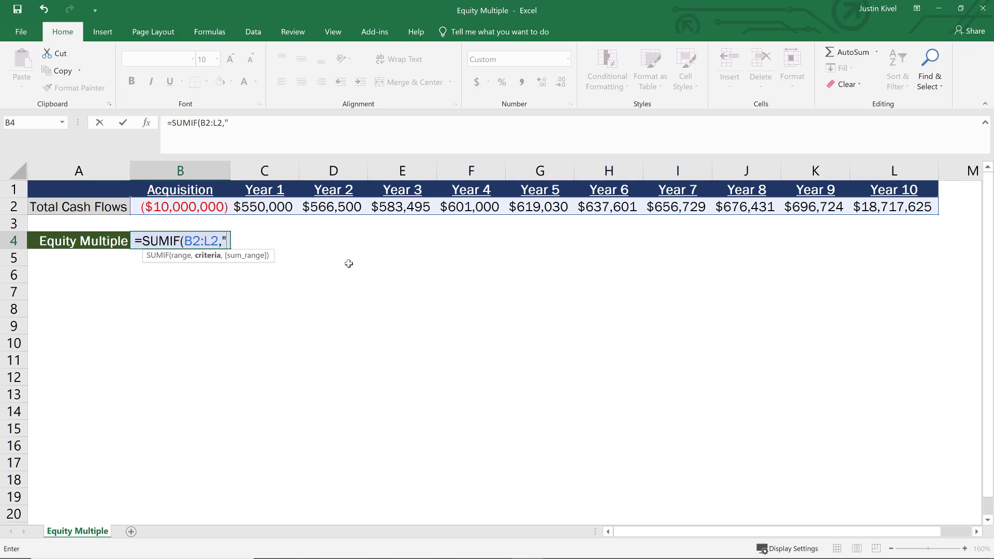
text(>")
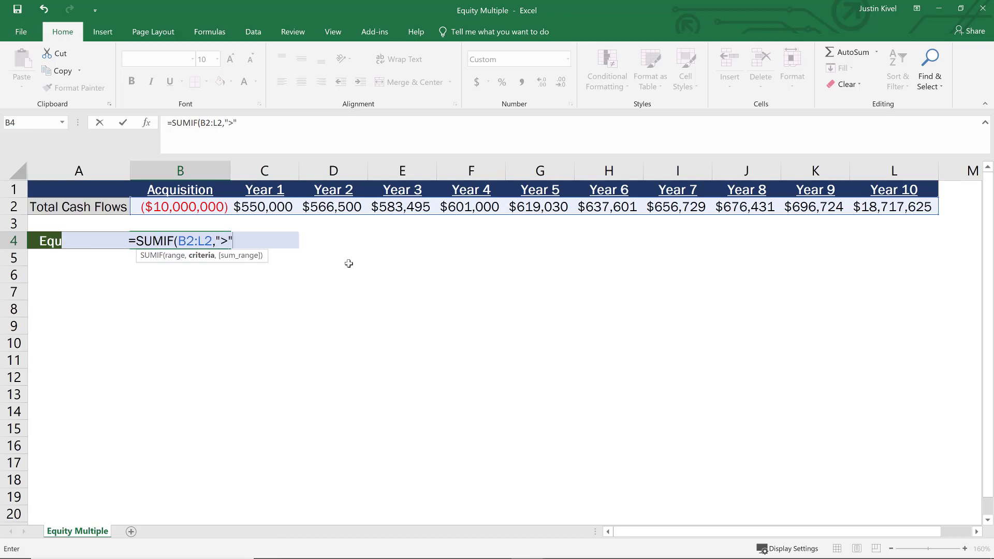
text(&)
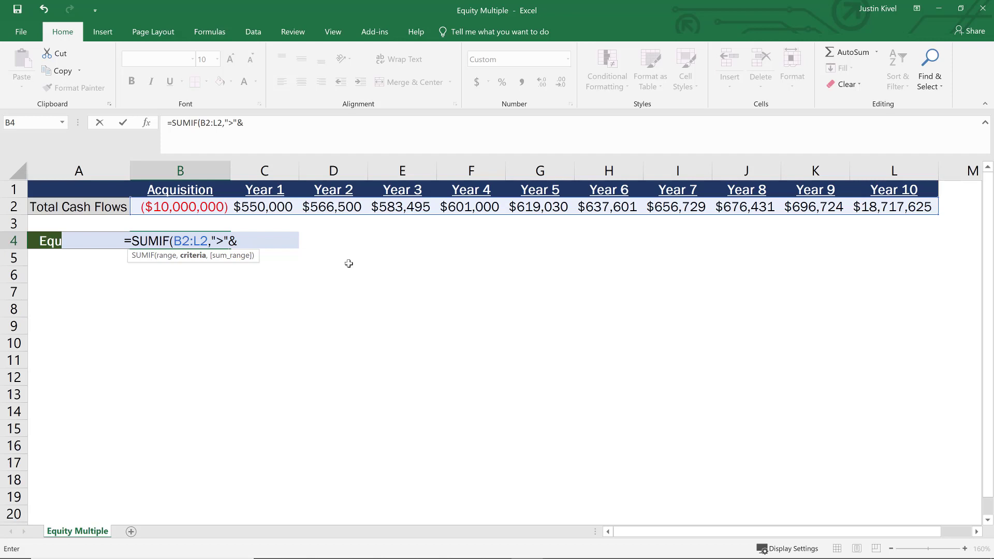
text(0)
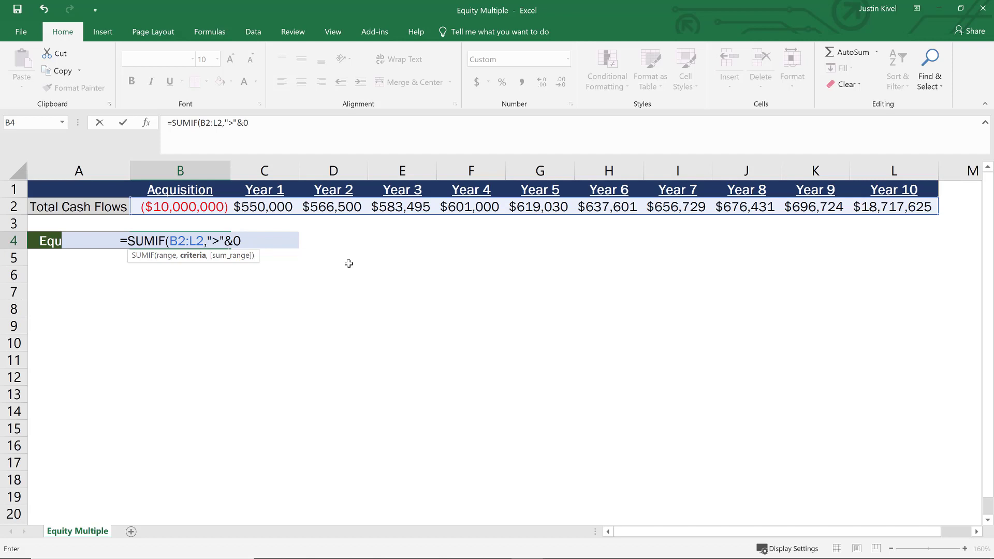
text(,)
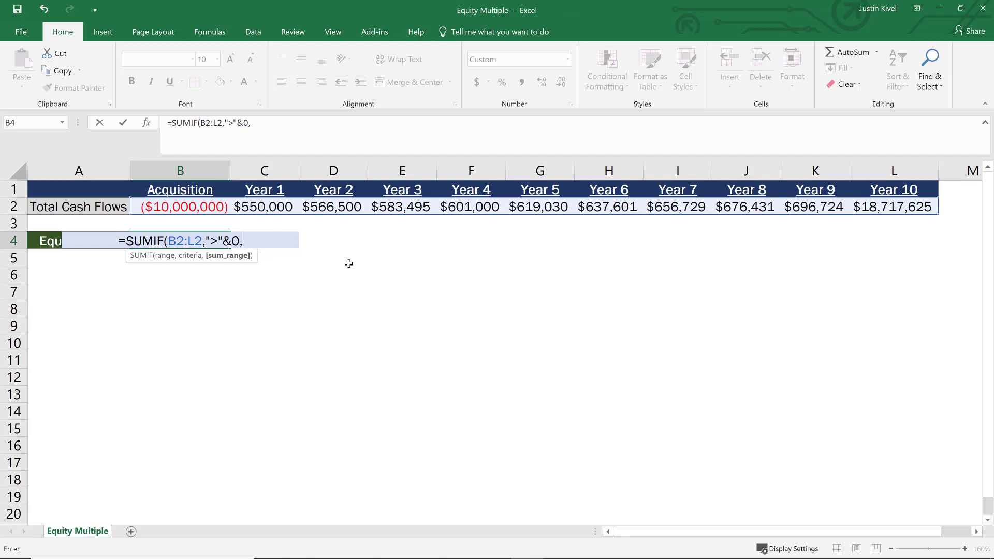
key(Up)
key(Up)
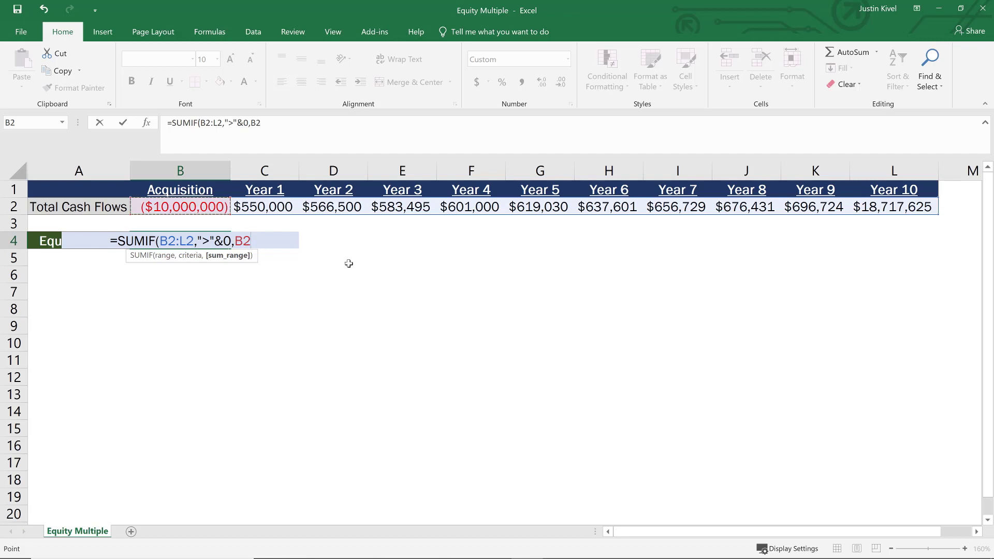
key(ctrl+shift+Right)
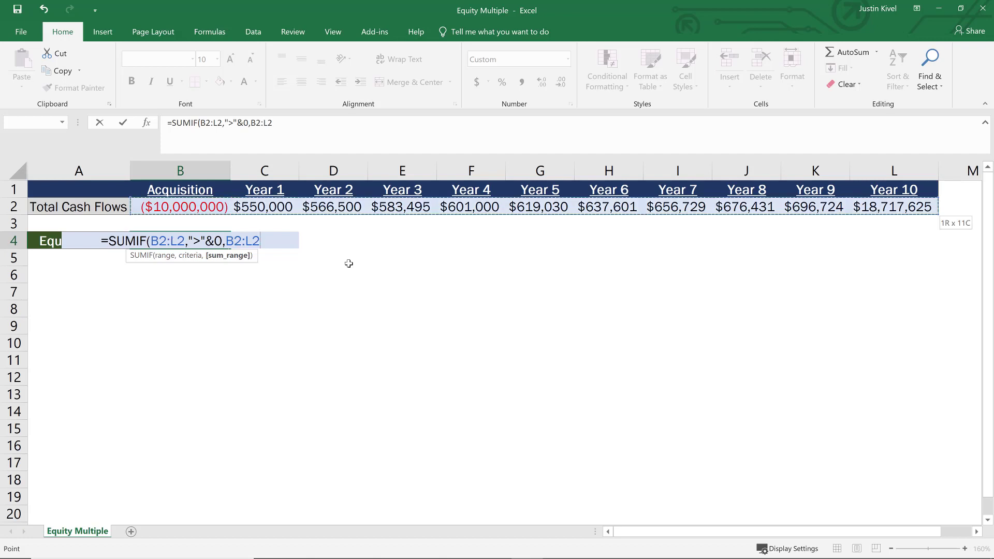
text())
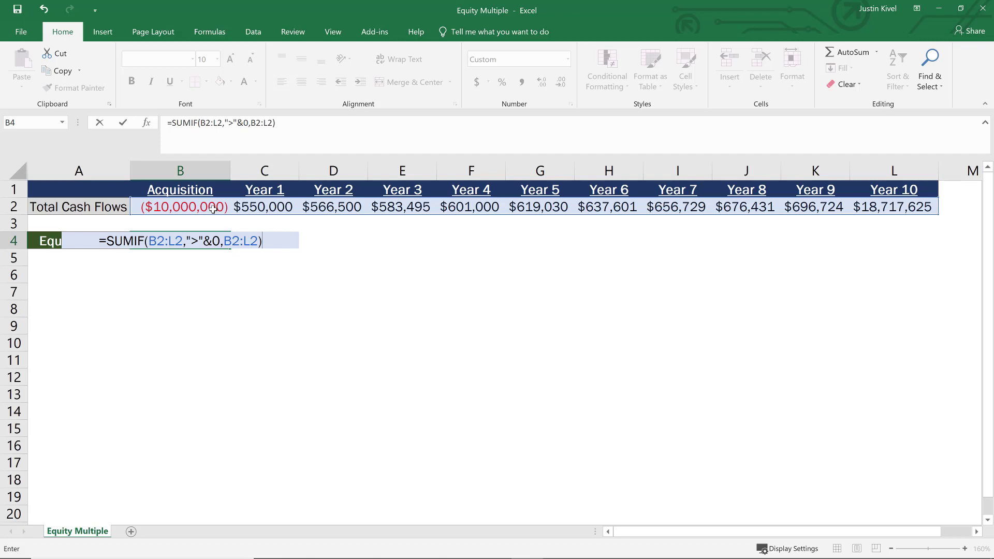
- Append /-SUMIF(B2:L2,"<"&0,B2:L2) and commit, so B4 shows an equity multiple of 2.43x
text(/)
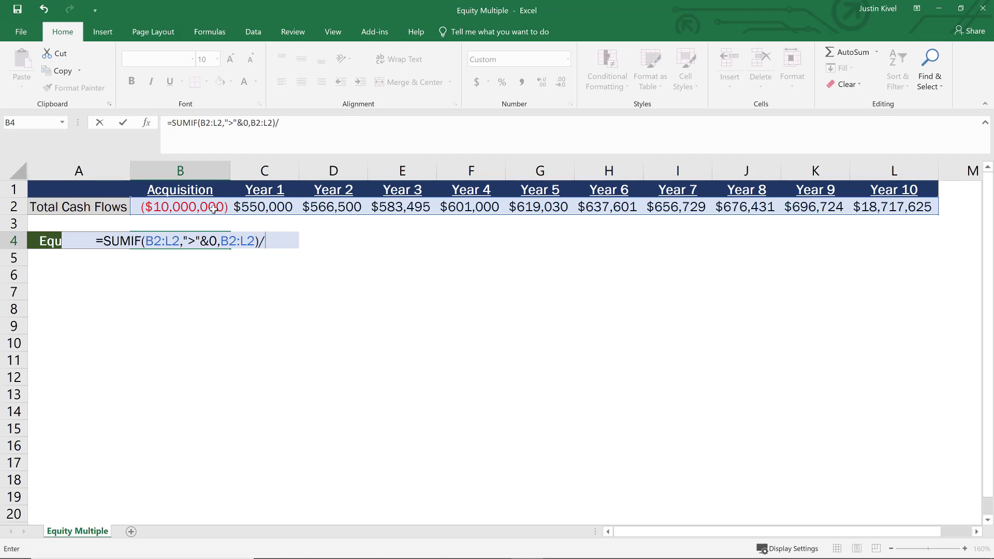
text(-)
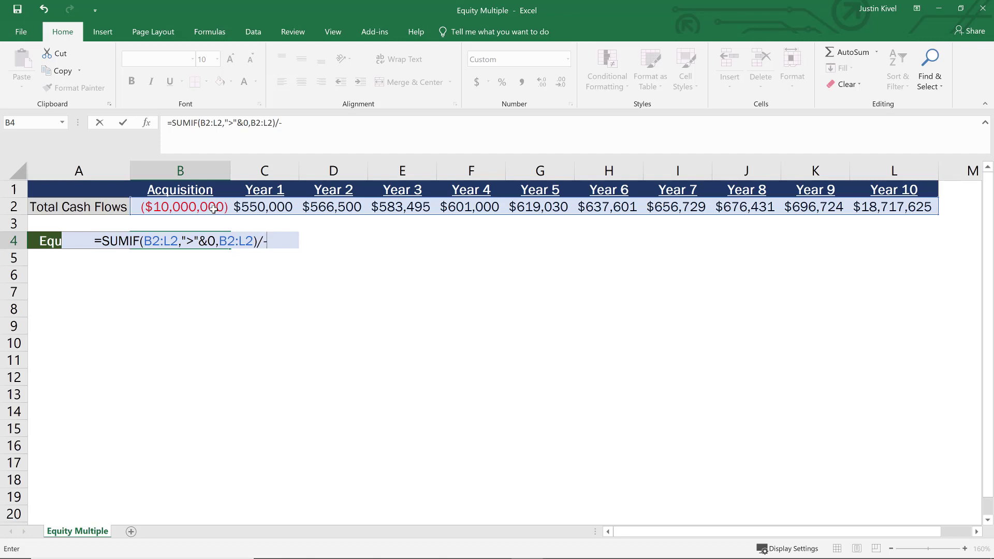
text(SUMIF()
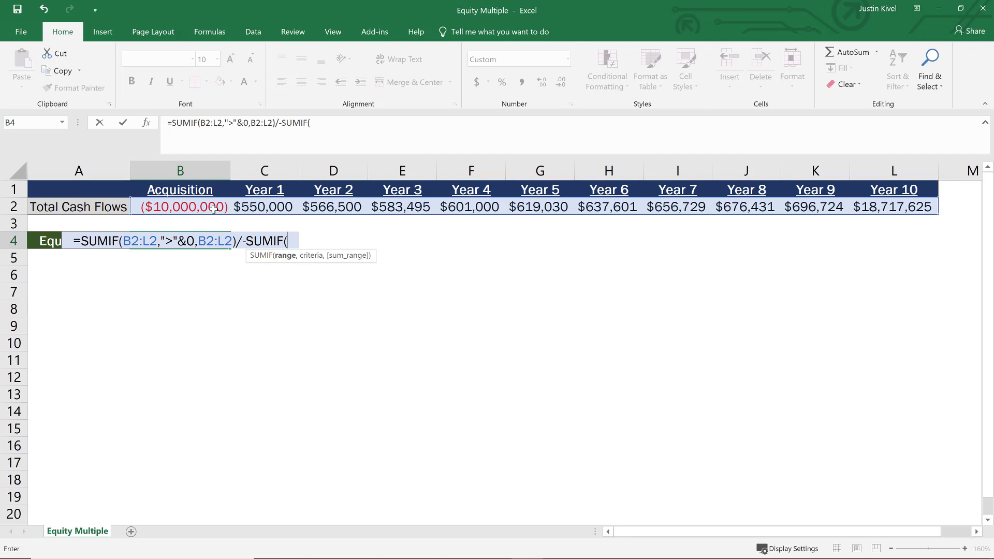
click(214, 209)
key(ctrl+shift+Right)
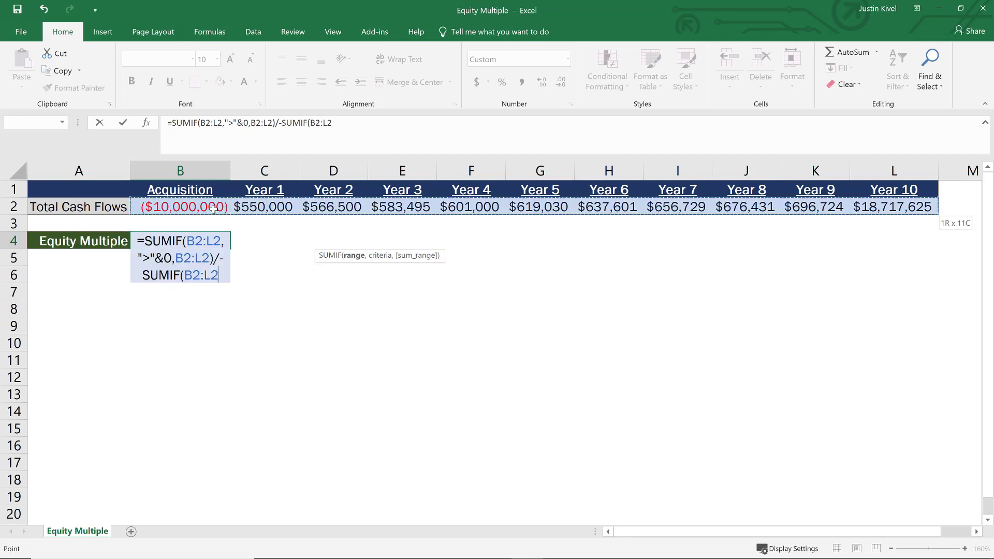
text(,)
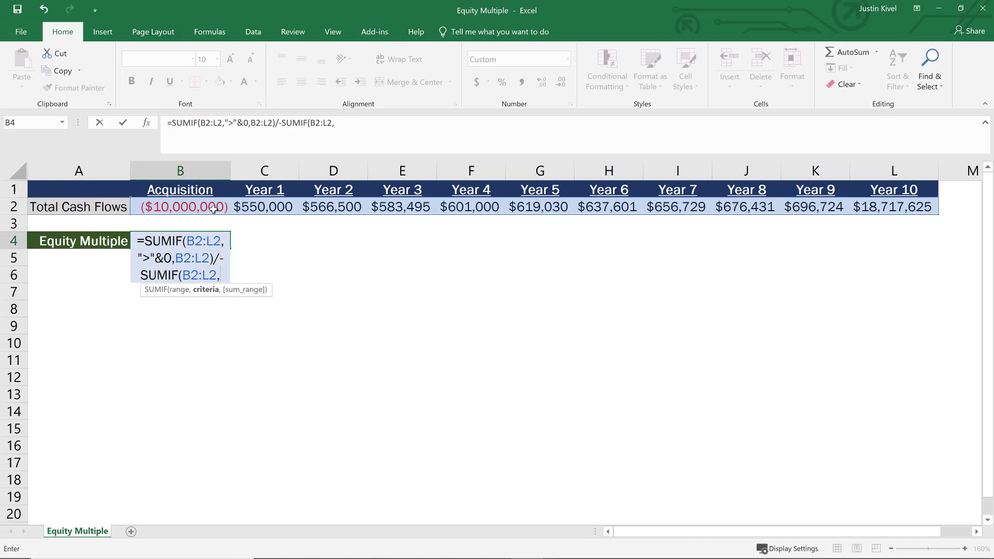
text(")
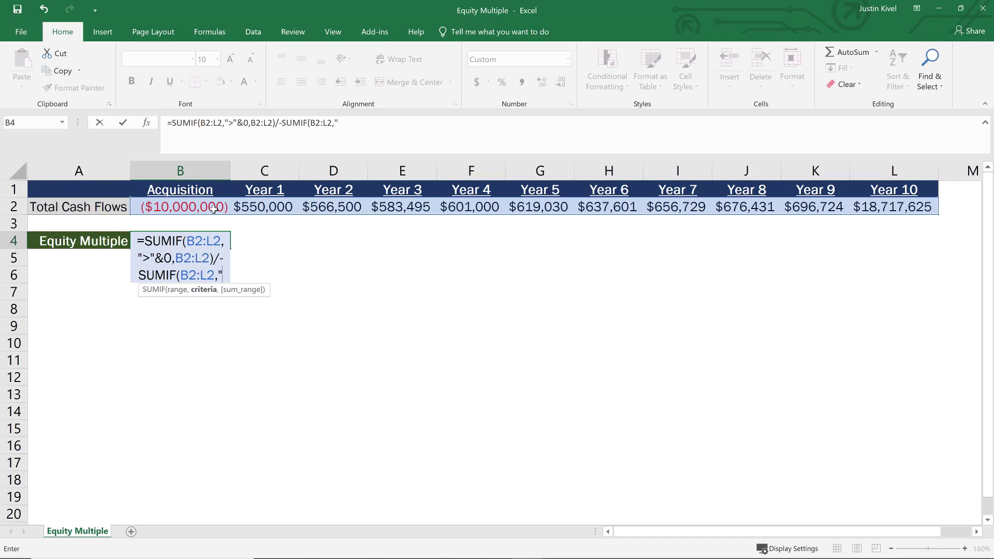
text(<")
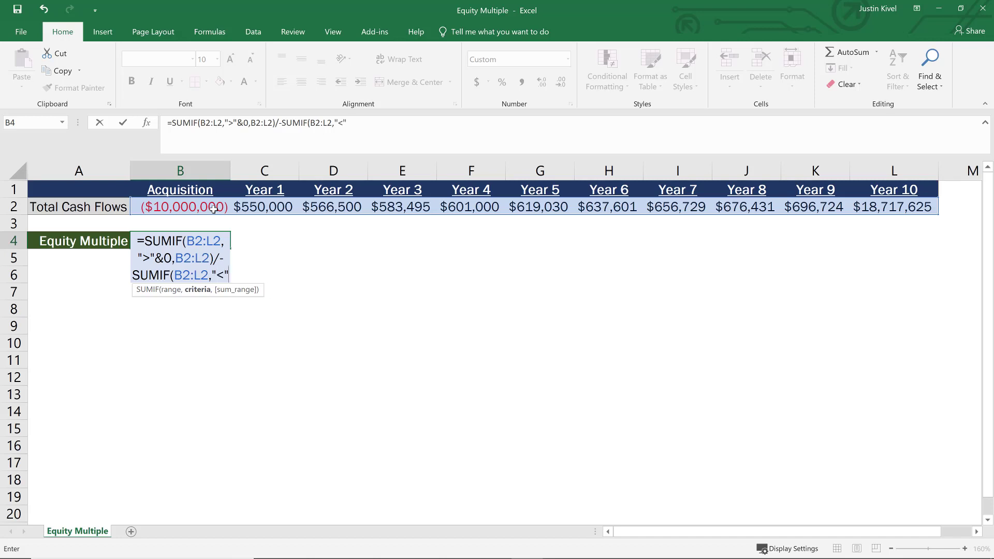
text(&)
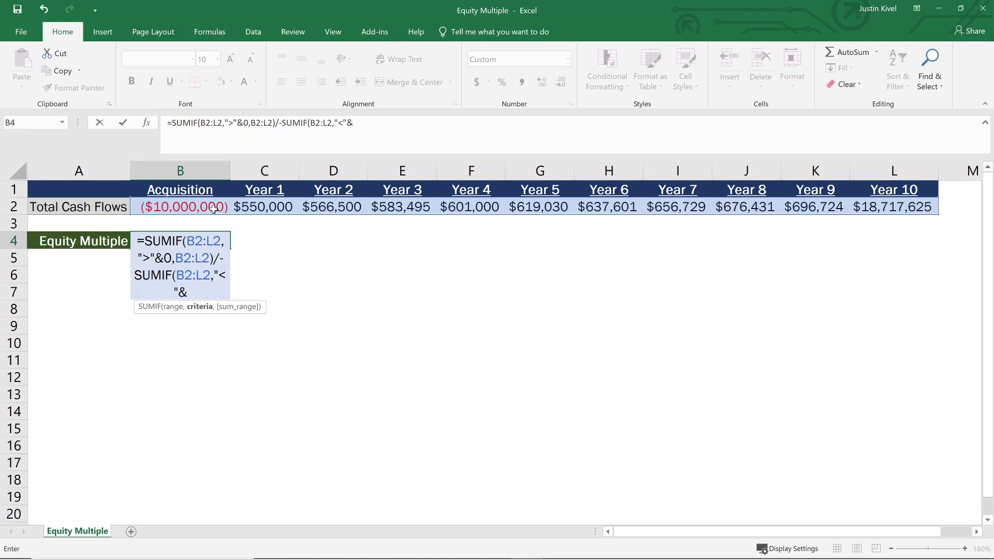
text(0,)
click(213, 208)
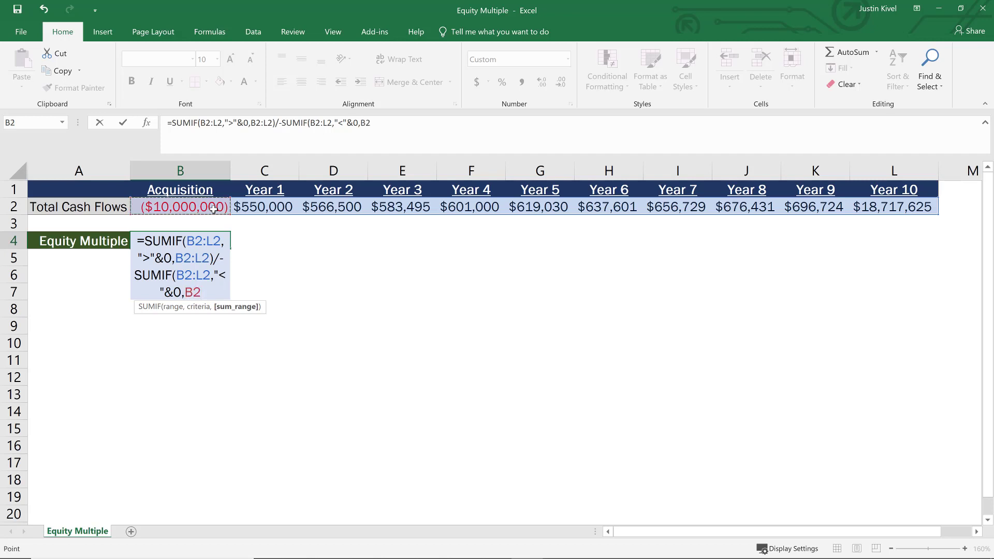
key(ctrl+shift+Right)
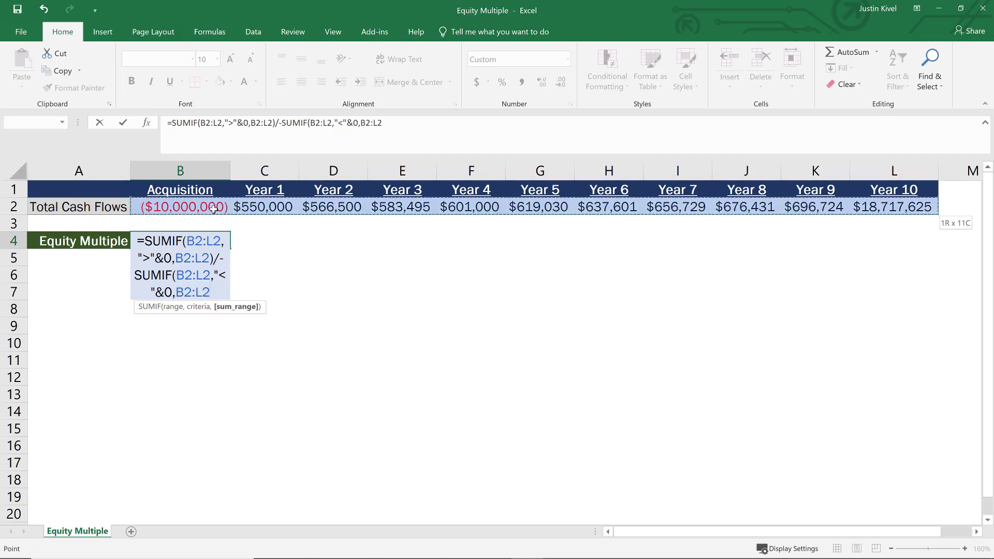
text())
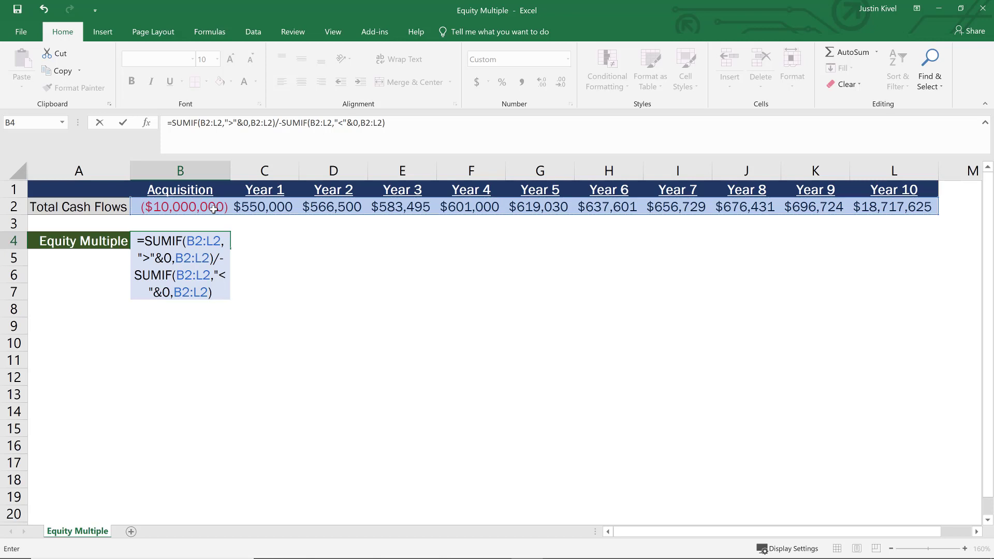
key(ctrl+Return)
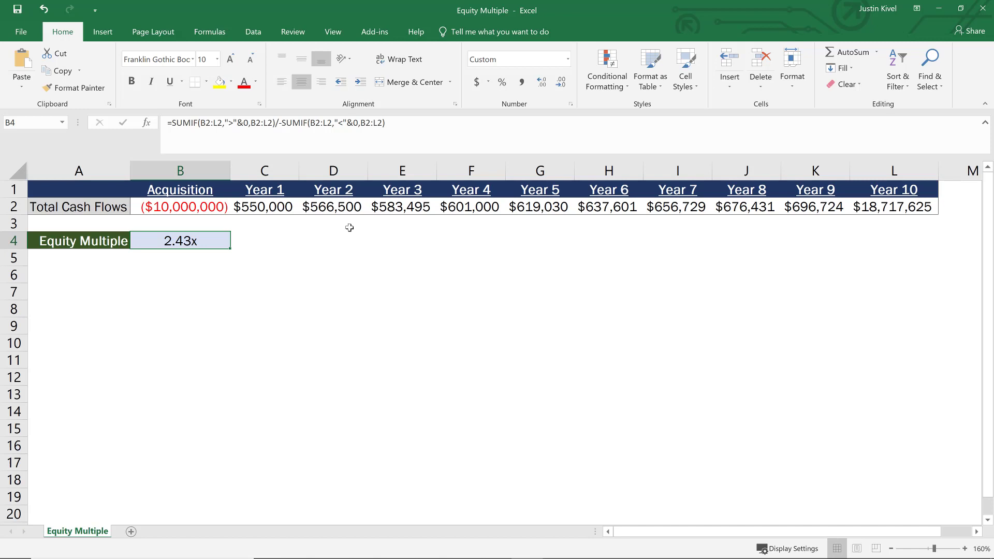
- Enter =SUM(C2:L2) in D4 to check the Year 1–10 cash flows total $24,305,134
key(Right)
key(Right)
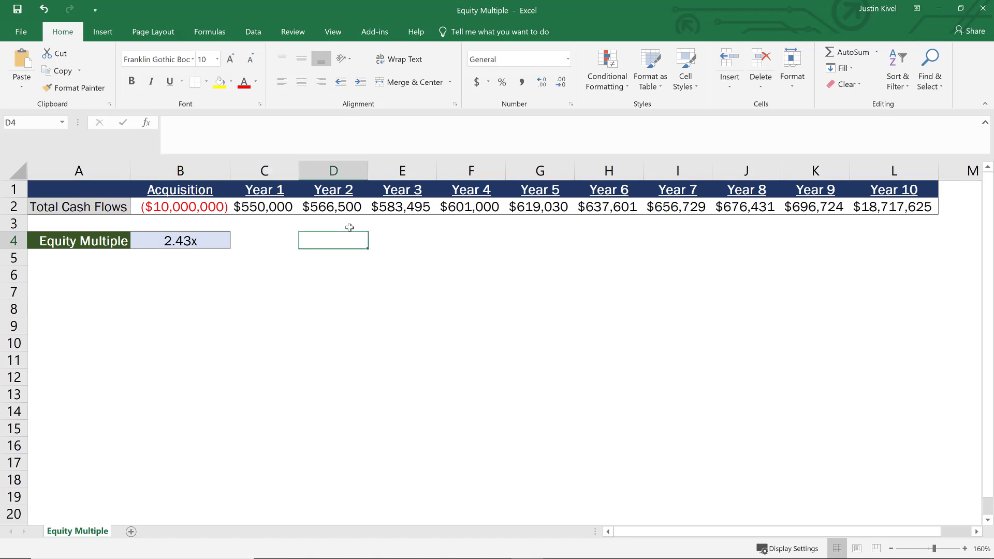
text(=SUM()
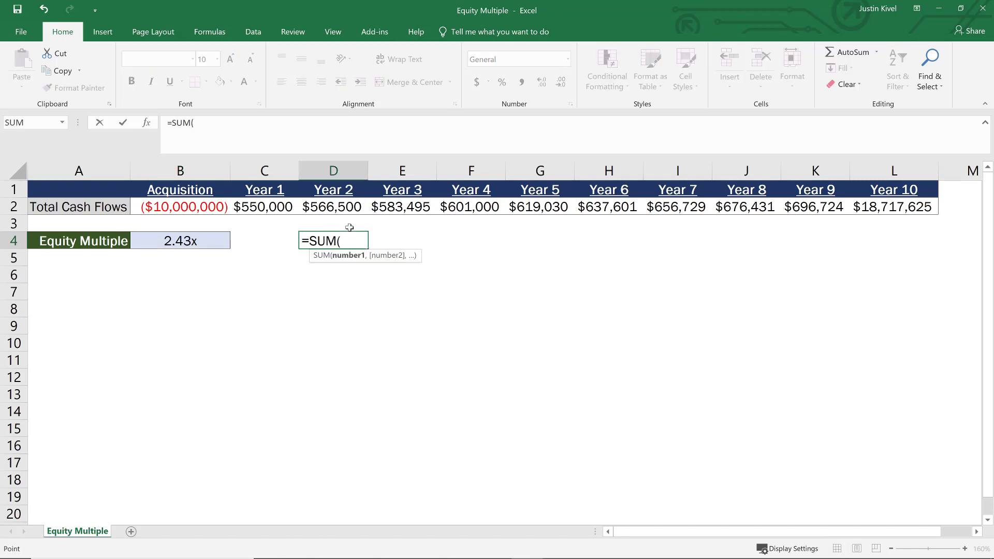
key(Up)
key(Up)
key(Up)
key(Left)
key(Down)
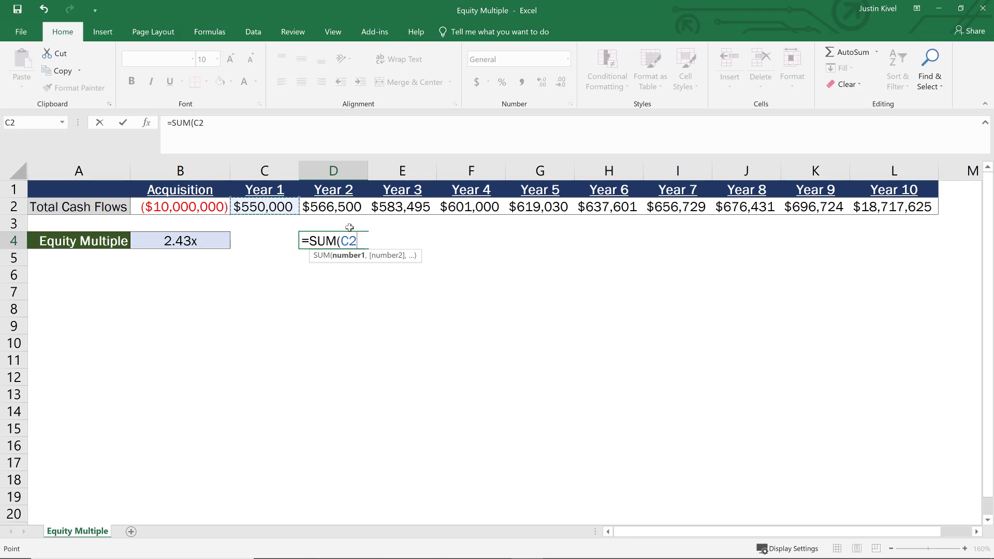
key(ctrl+shift+Right)
text())
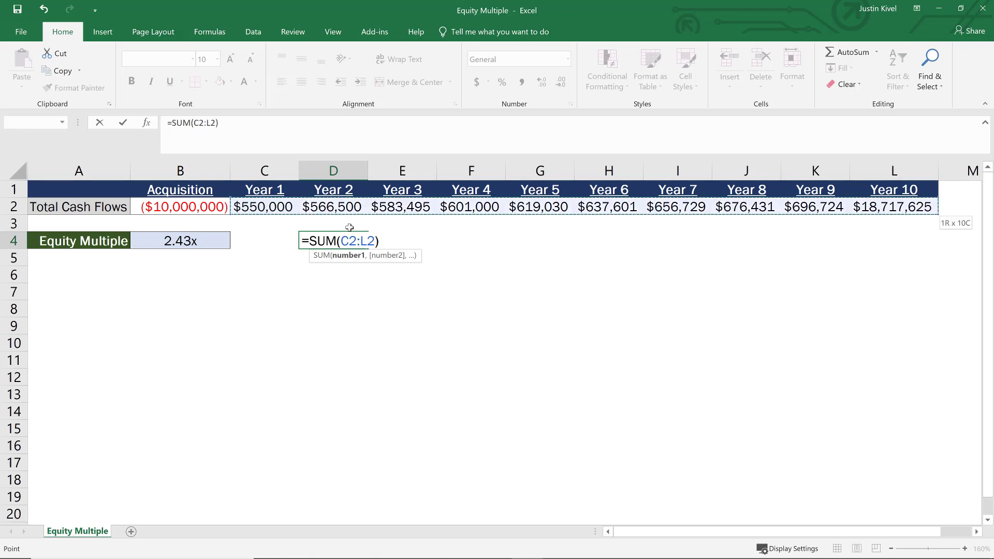
key(Return)
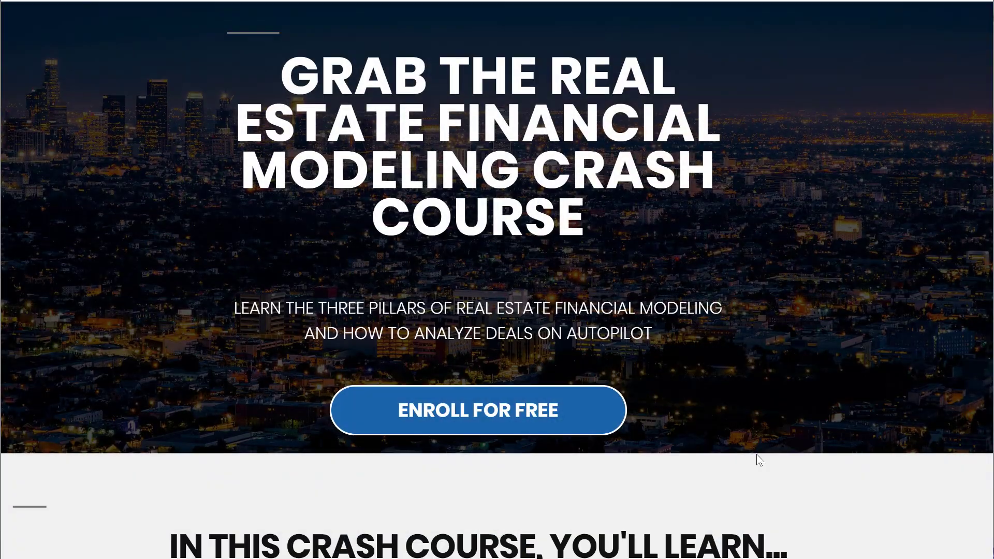
- Enroll for free in the crash course and place the cursor in the signup form's First Name field
scroll(757, 455, down, 6)
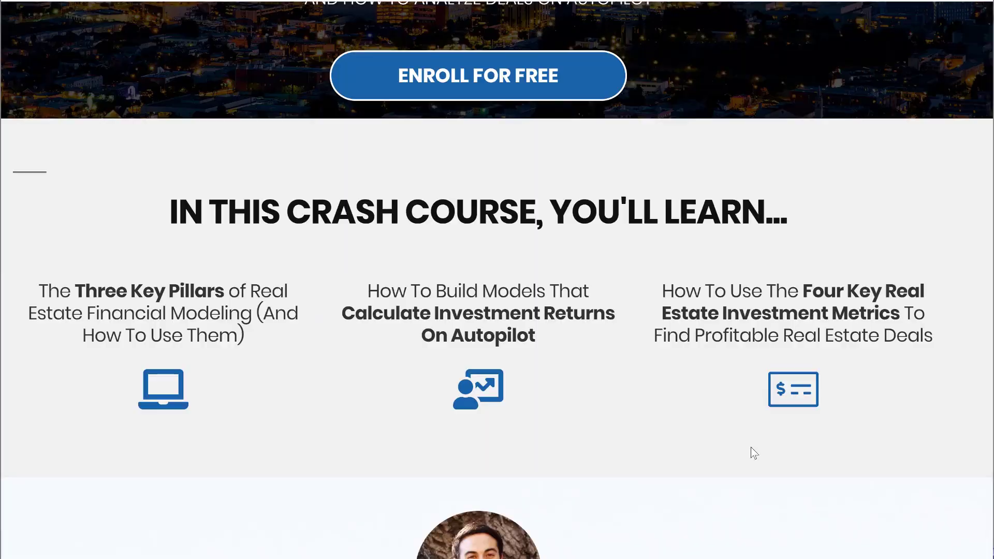
scroll(754, 453, down, 2)
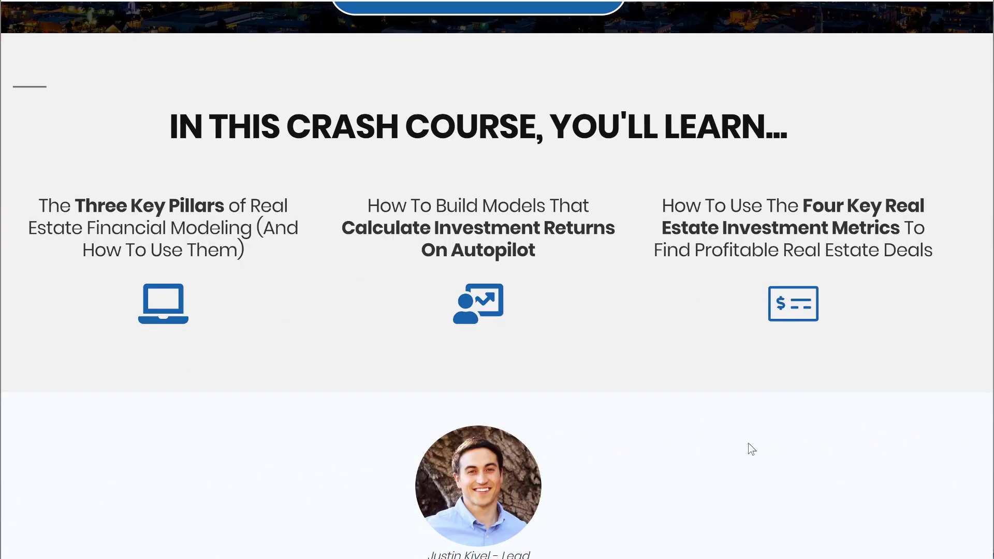
scroll(751, 448, down, 7)
scroll(752, 448, down, 12)
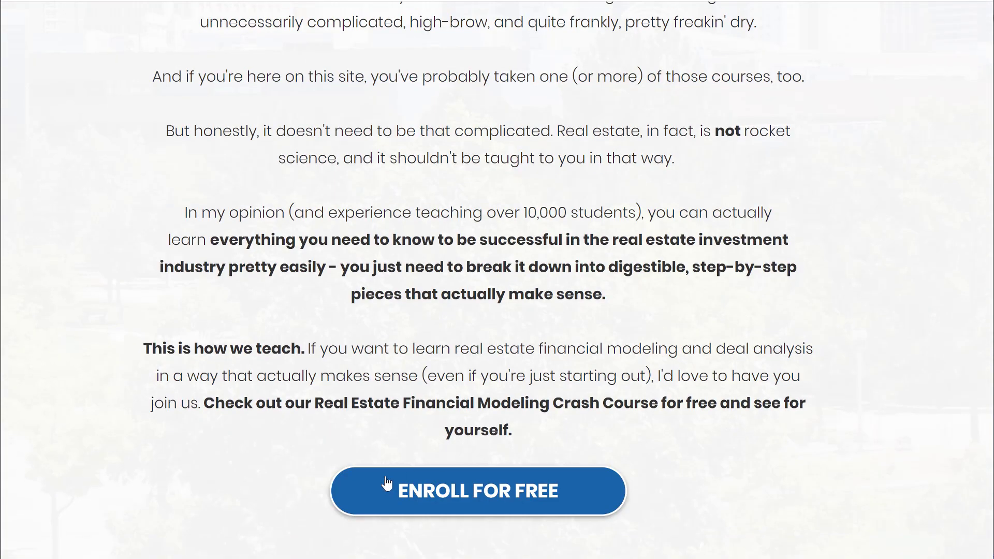
click(386, 486)
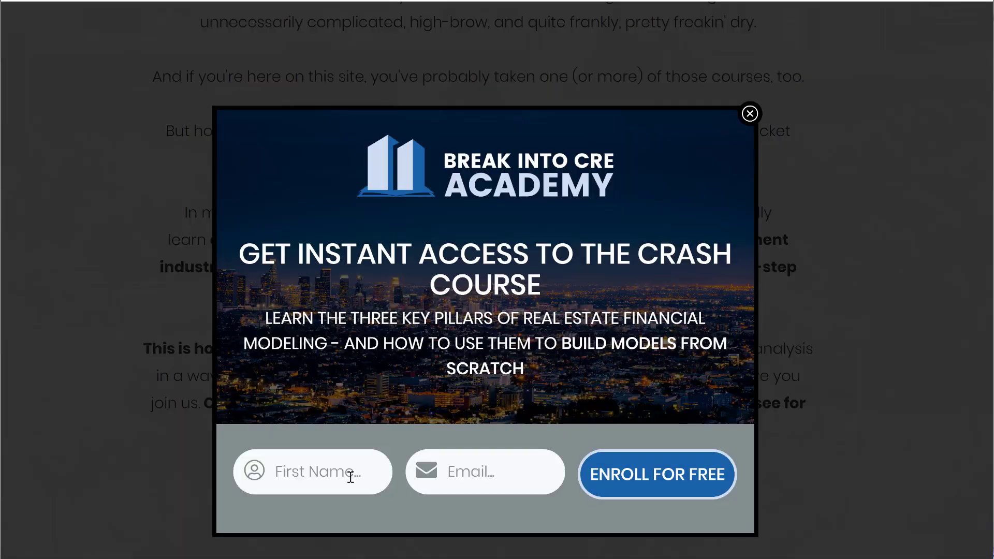
click(330, 475)
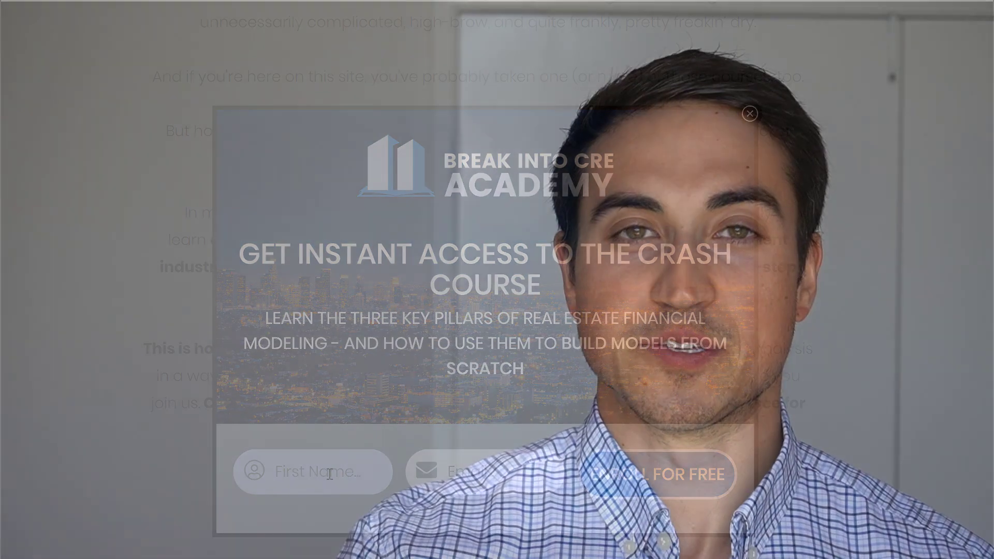